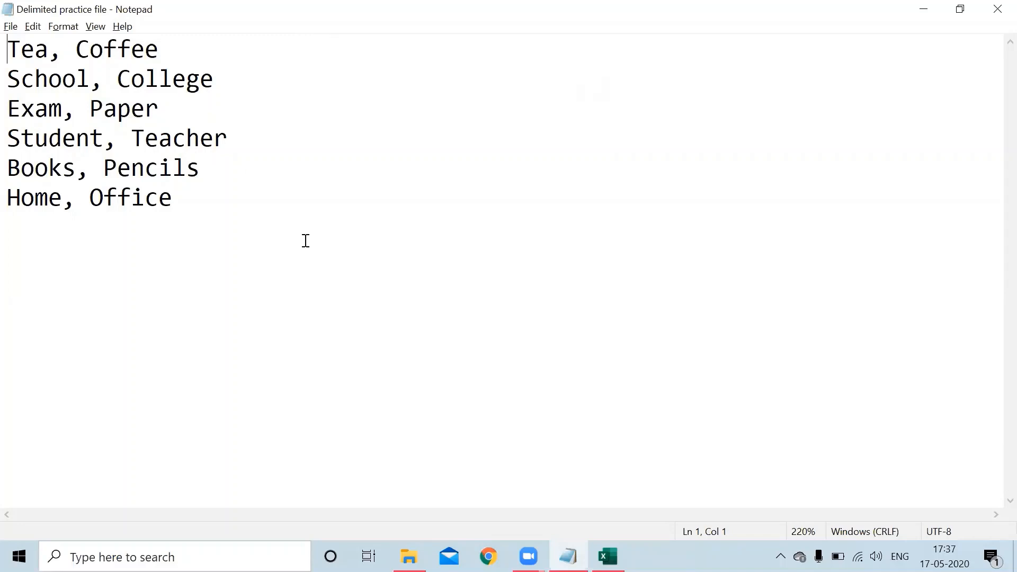
- Switch to Excel and start importing the text file Delimited practice file from the Documents folder as external data
left_click(568, 556)
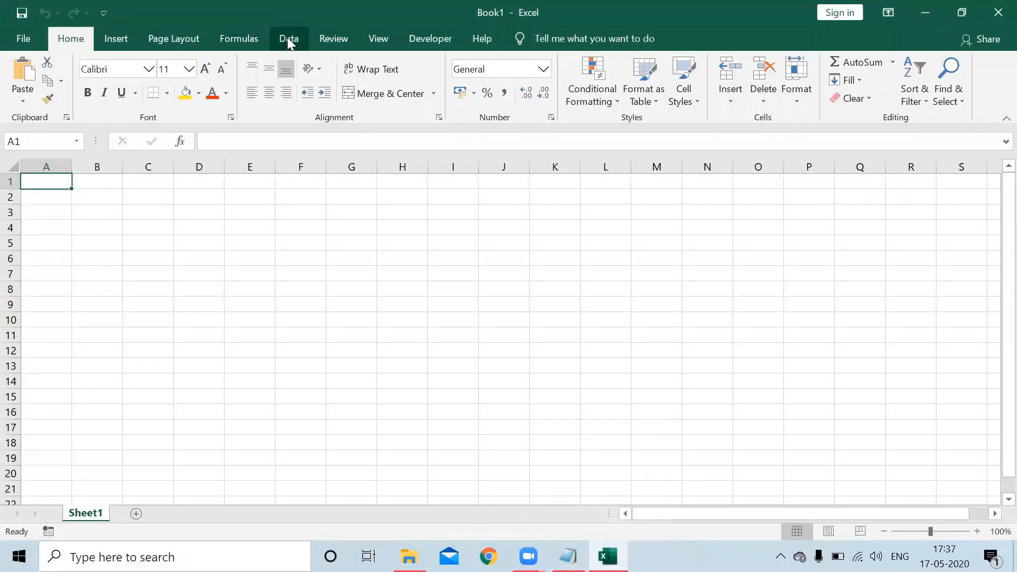
left_click(287, 38)
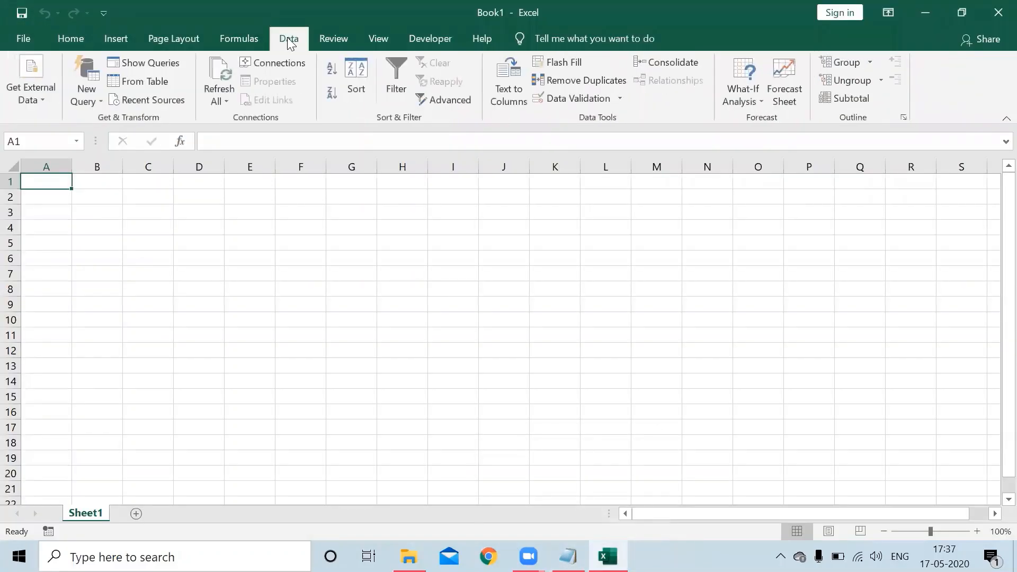
left_click(35, 87)
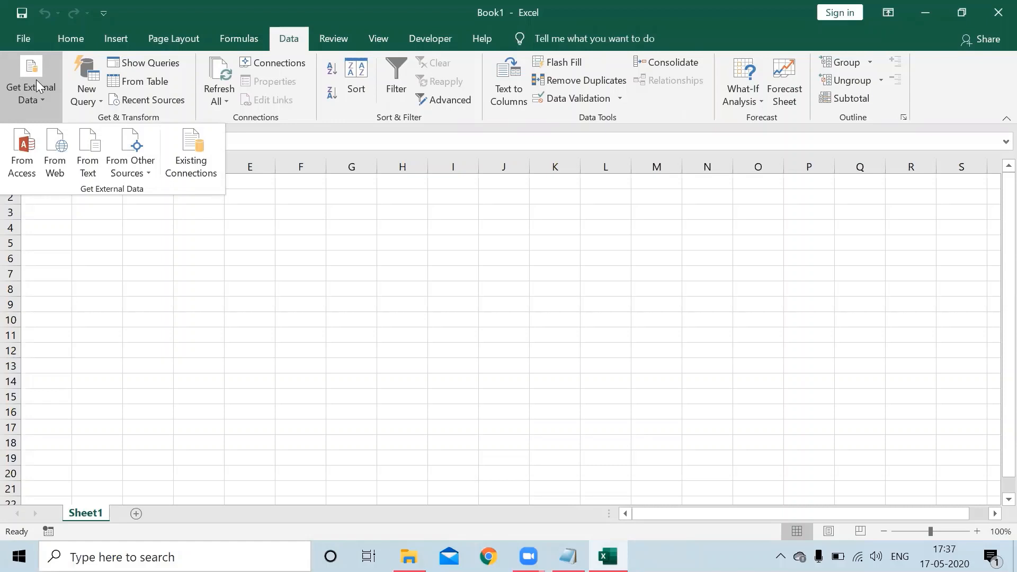
left_click(94, 168)
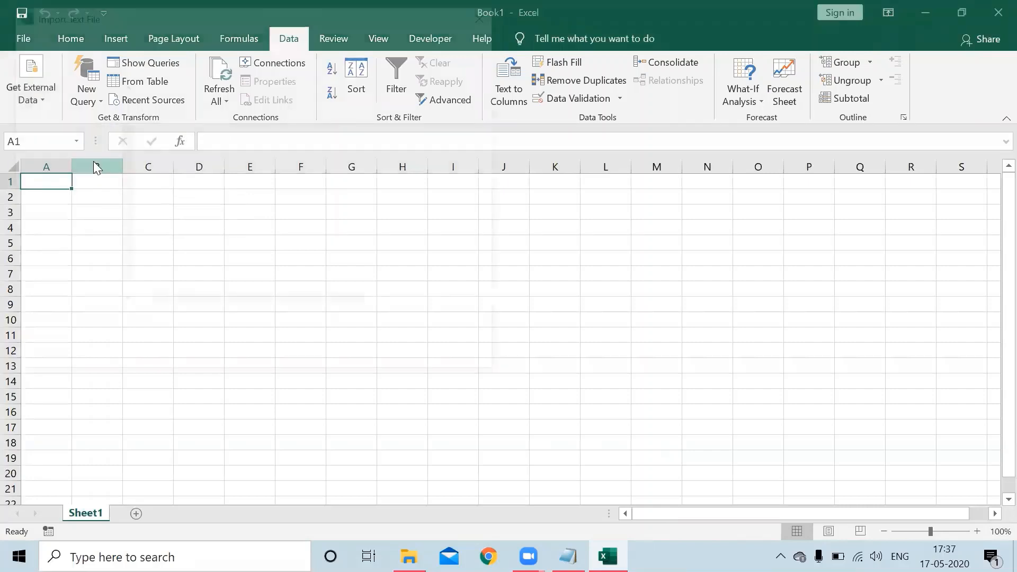
left_click(218, 180)
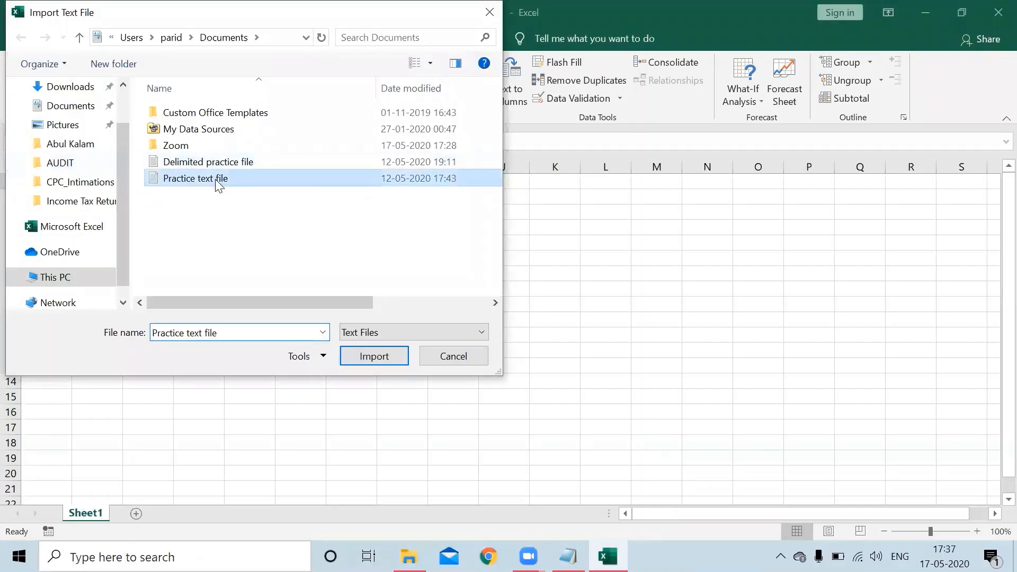
left_click(213, 168)
left_click(366, 356)
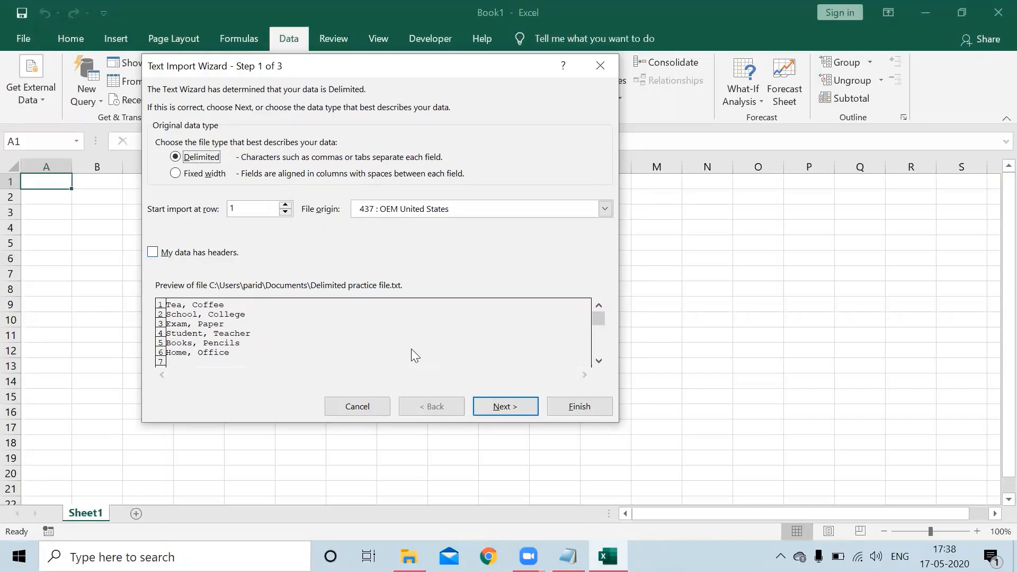
- Treat the file as delimited, separate its fields by comma instead of tab, and finish the wizard with the General column format
left_click(507, 408)
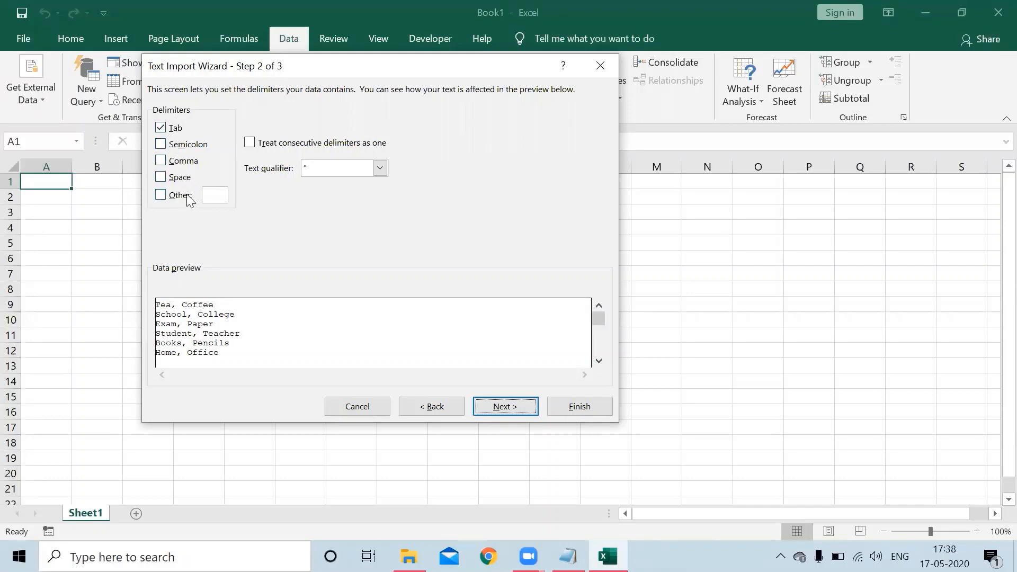
left_click(161, 162)
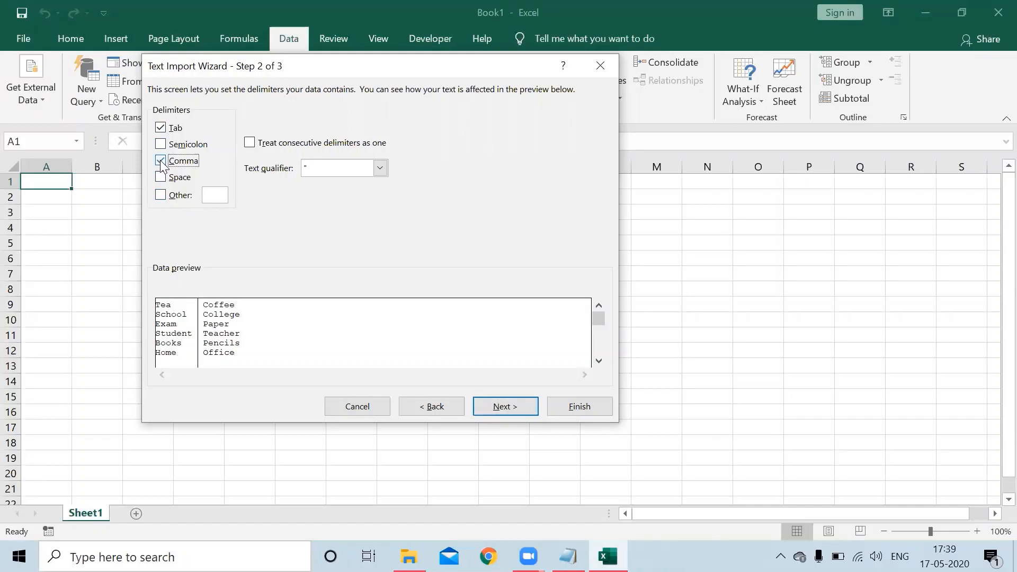
left_click(162, 130)
left_click(502, 407)
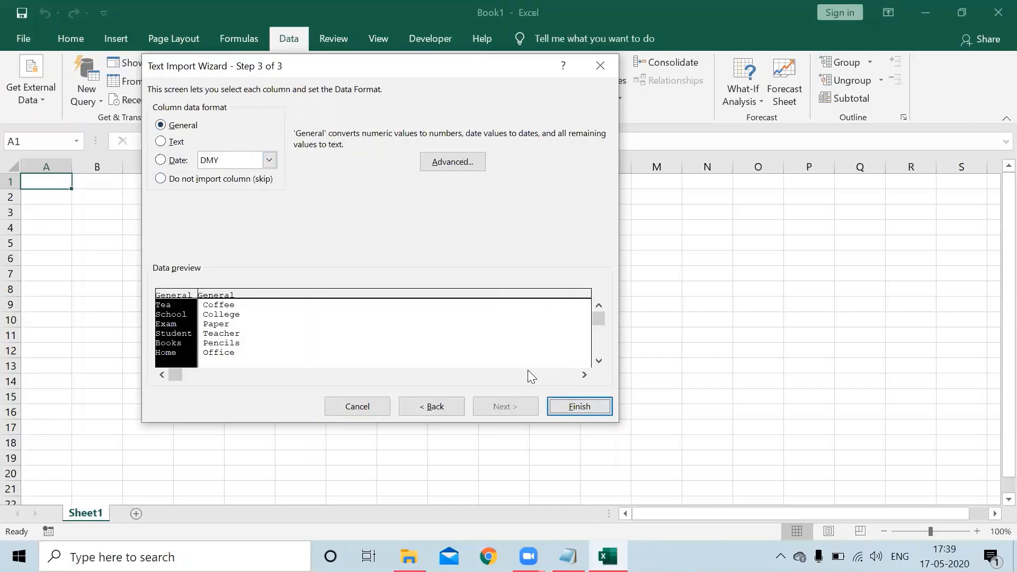
left_click(579, 406)
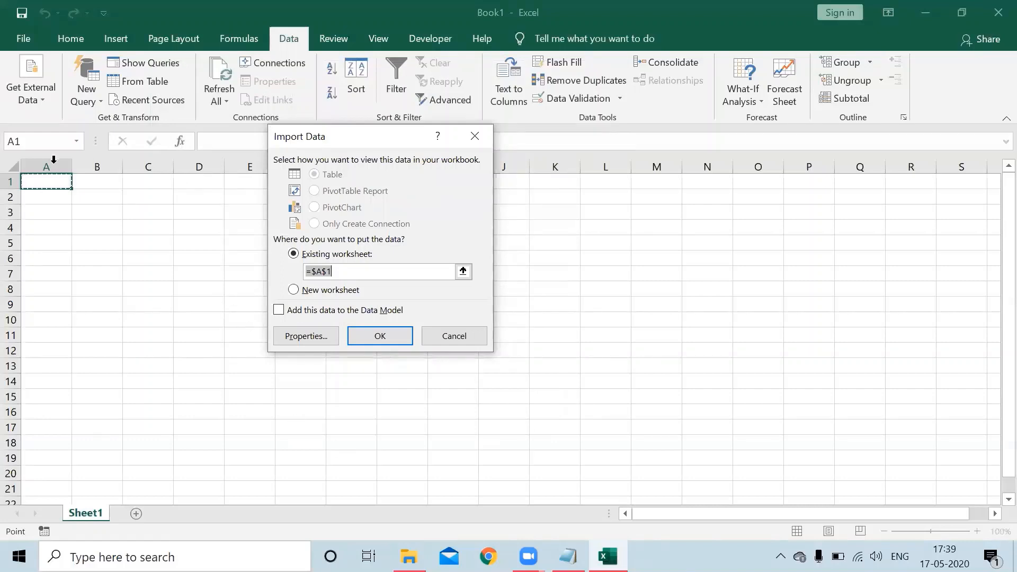
left_click(576, 237)
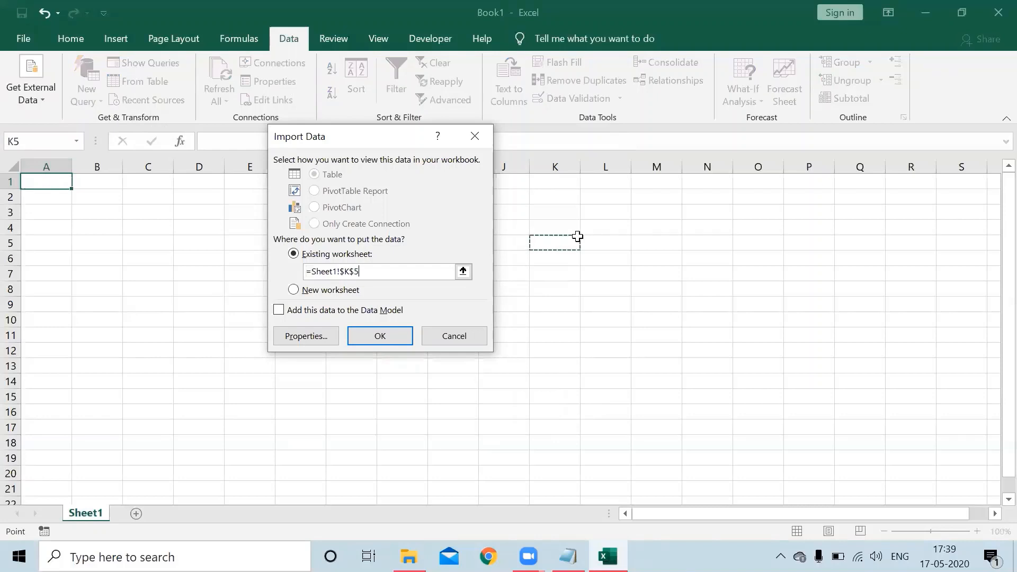
left_click(765, 241)
left_click(637, 303)
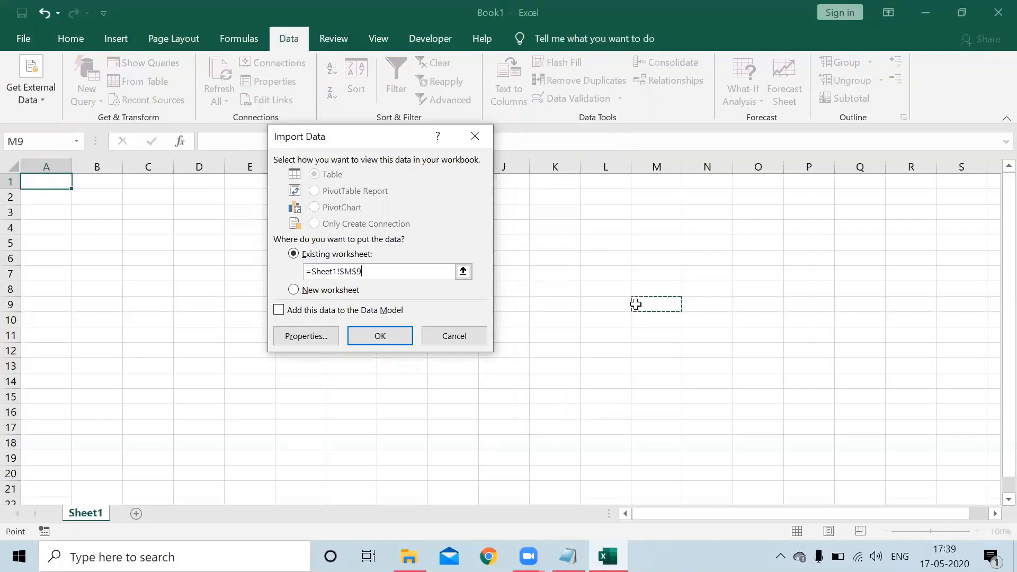
left_click(590, 226)
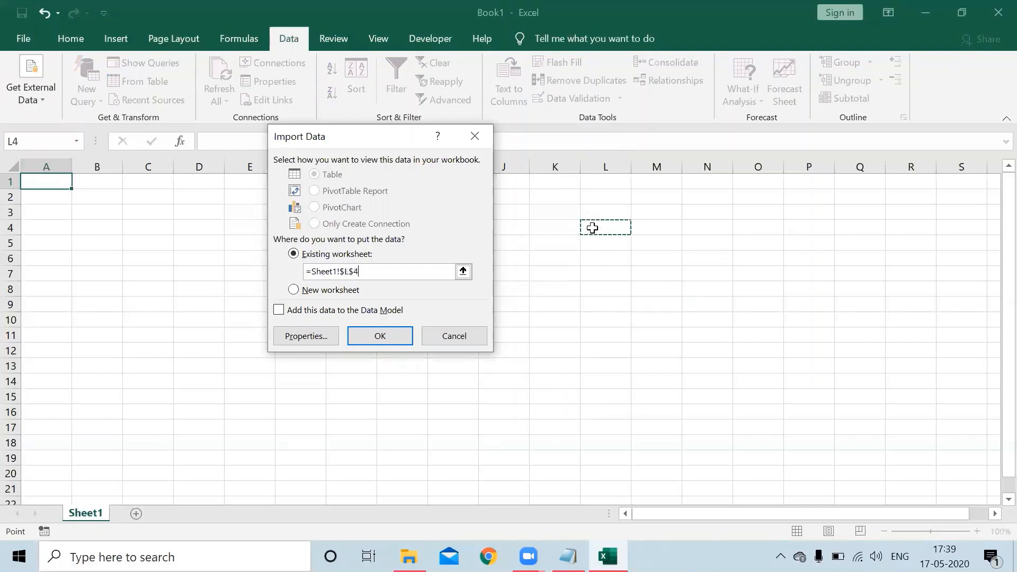
left_click(177, 307)
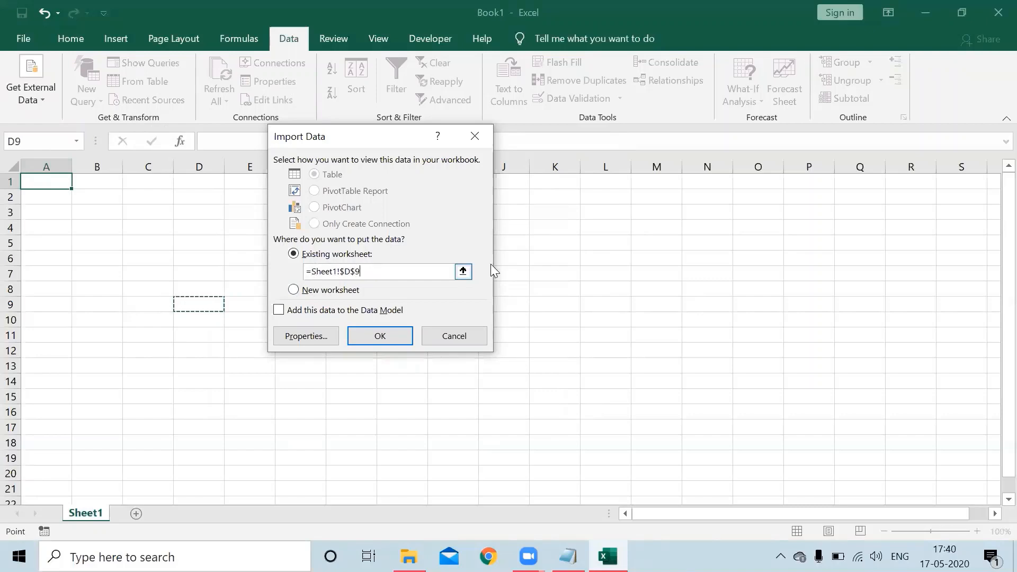
left_click(597, 247)
left_click(186, 243)
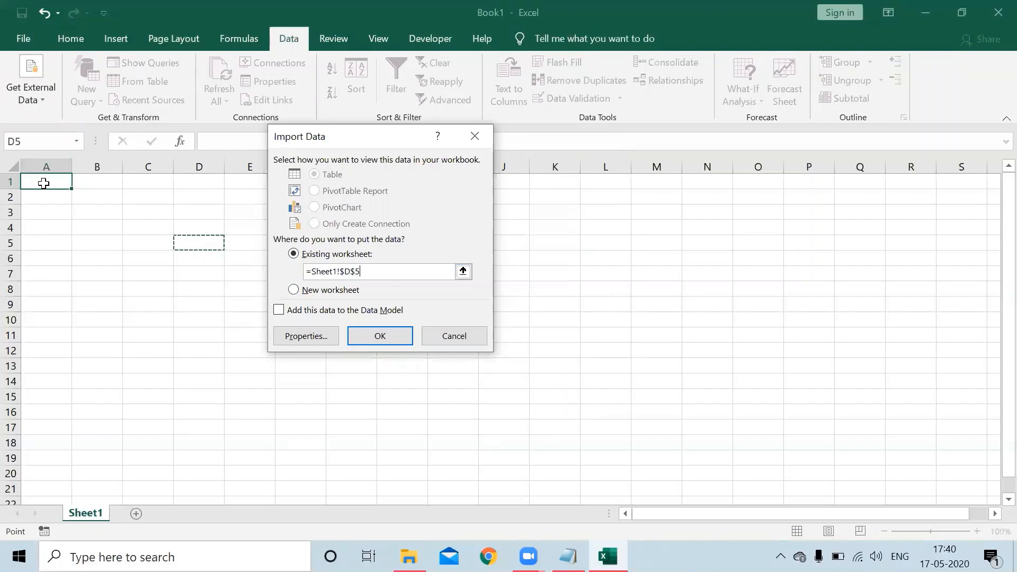
- Place the imported data in the existing worksheet starting at cell A1
left_click(44, 183)
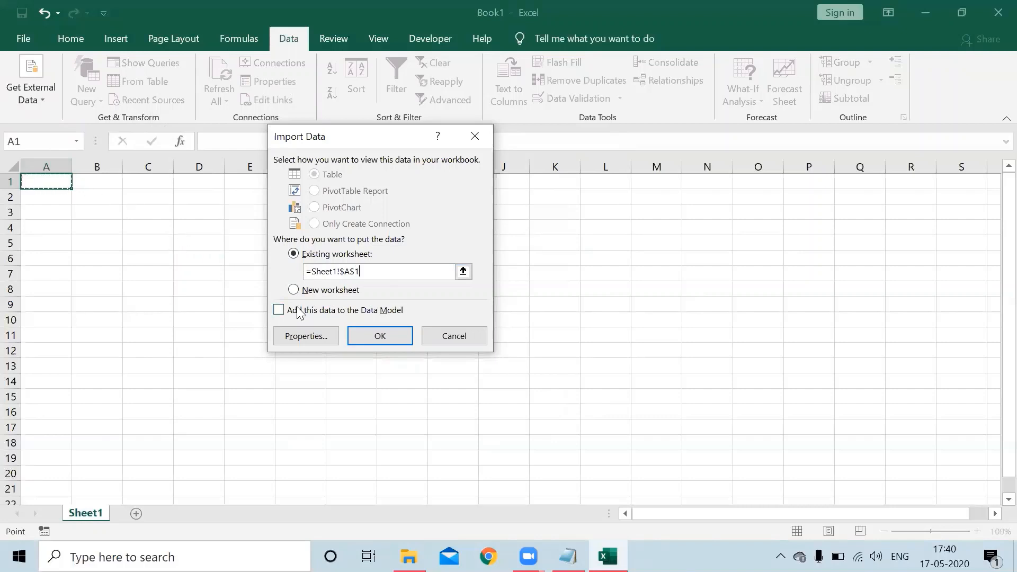
left_click(399, 338)
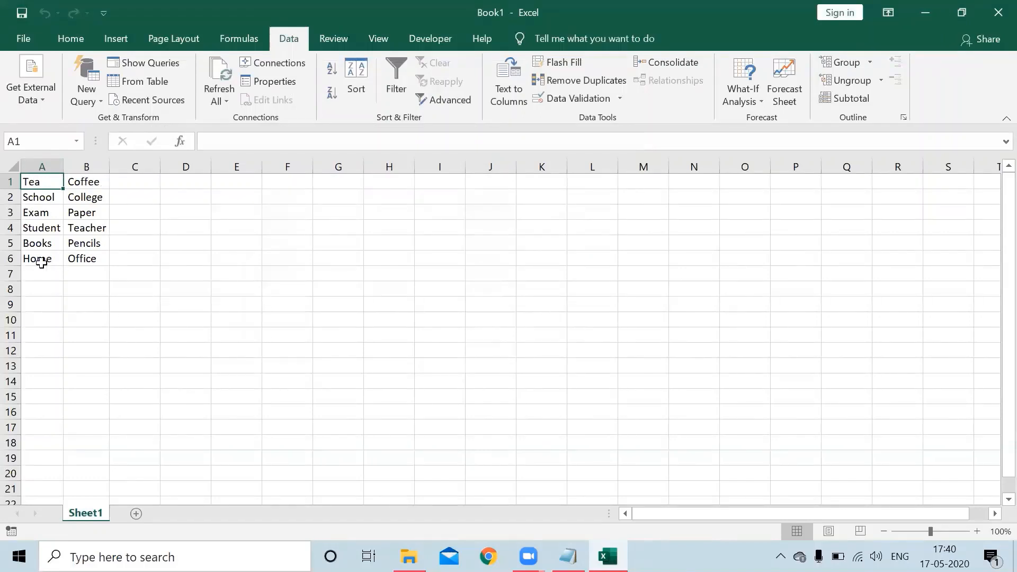
- Start a text import of Practice text file from the Documents folder as fixed-width data
left_click(151, 270)
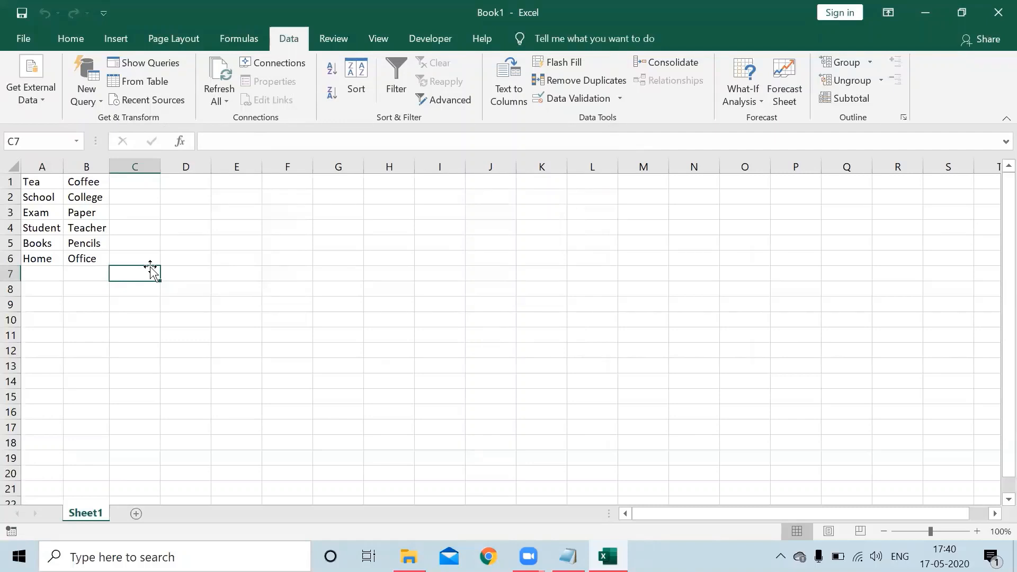
left_click(44, 100)
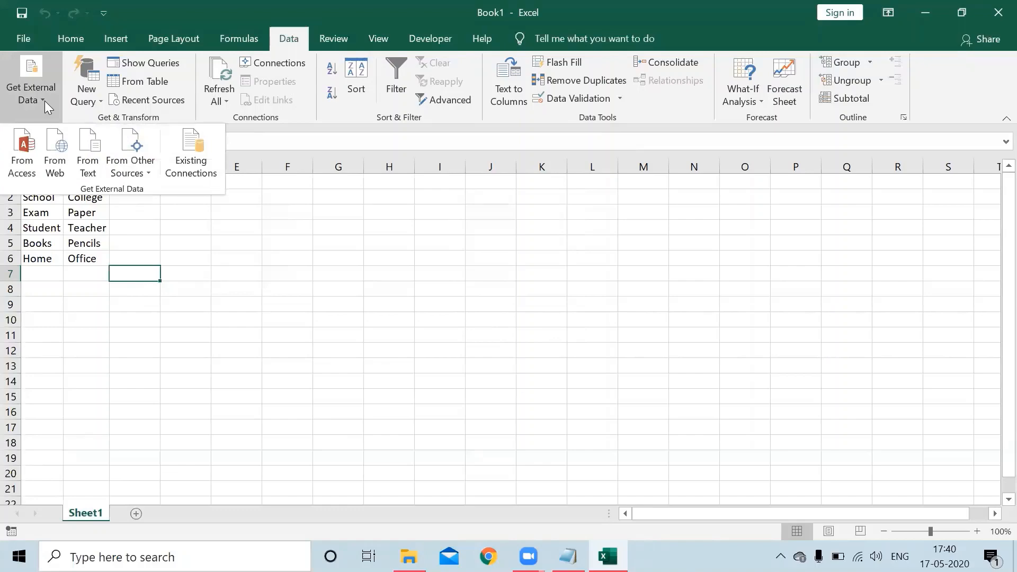
left_click(90, 140)
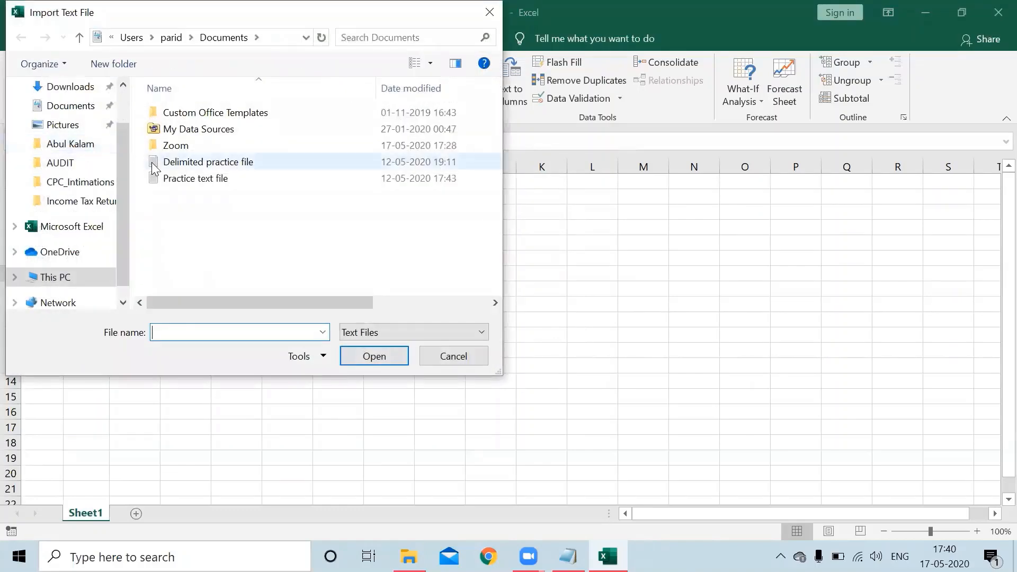
left_click(165, 178)
left_click(368, 355)
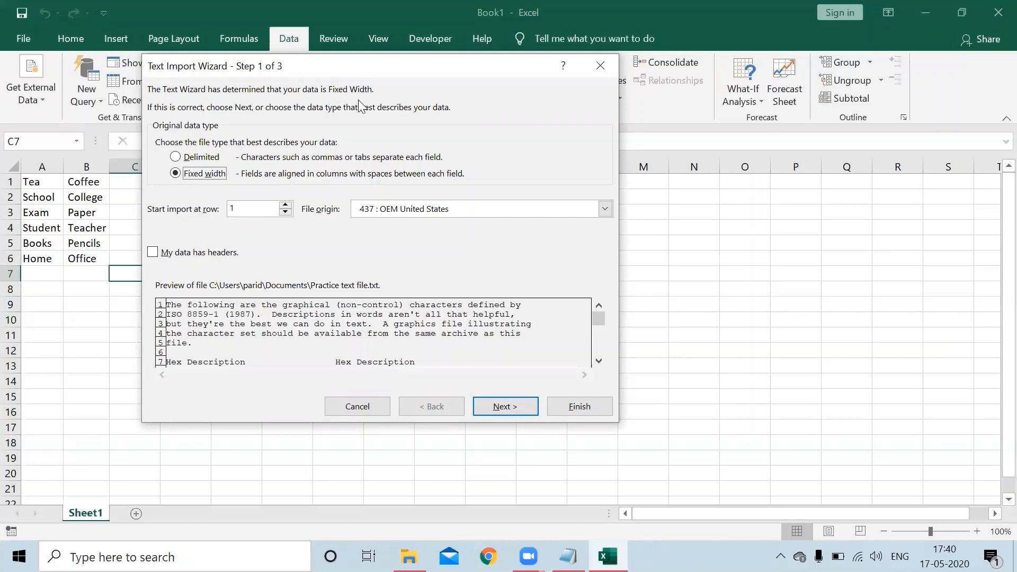
left_click(498, 406)
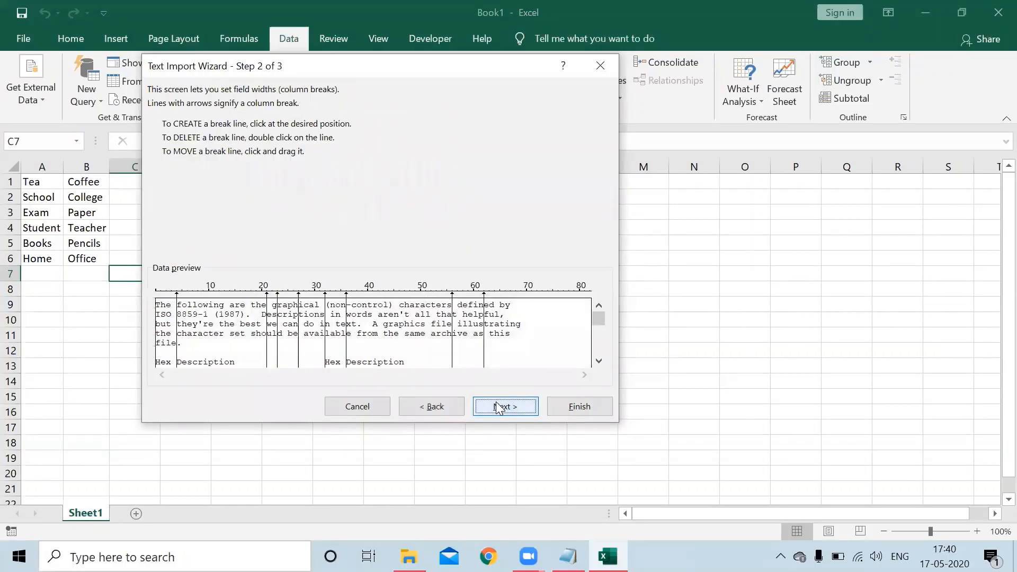
- Delete the column breaks at about 56 and 62 in the data preview and add one at about 76
left_click(598, 361)
left_click(599, 362)
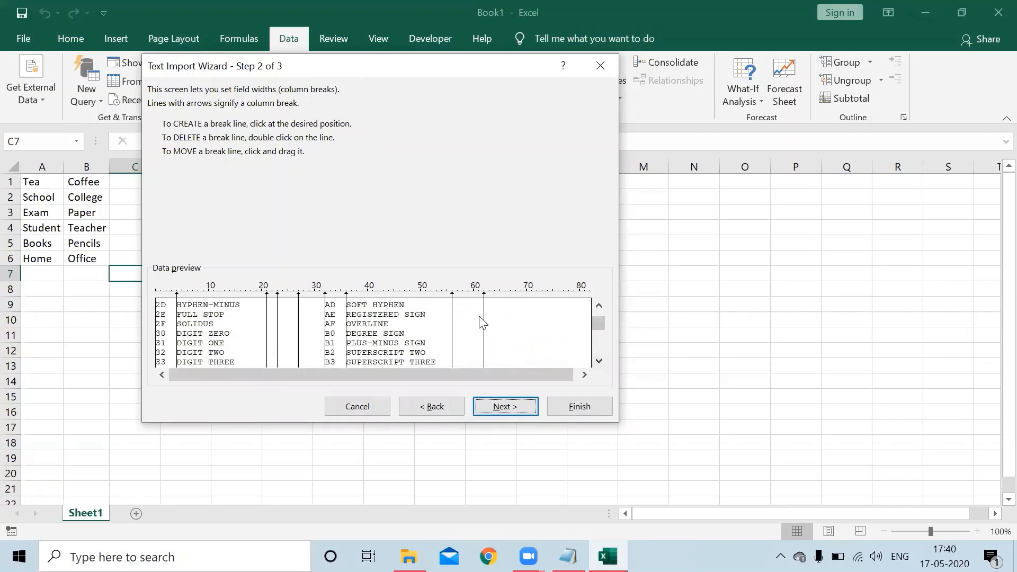
double_click(452, 334)
double_click(484, 343)
left_click(557, 347)
- Remove the column breaks between about 21 and 27, add one at about 31, and accept the field widths
left_click_drag(268, 334, 300, 338)
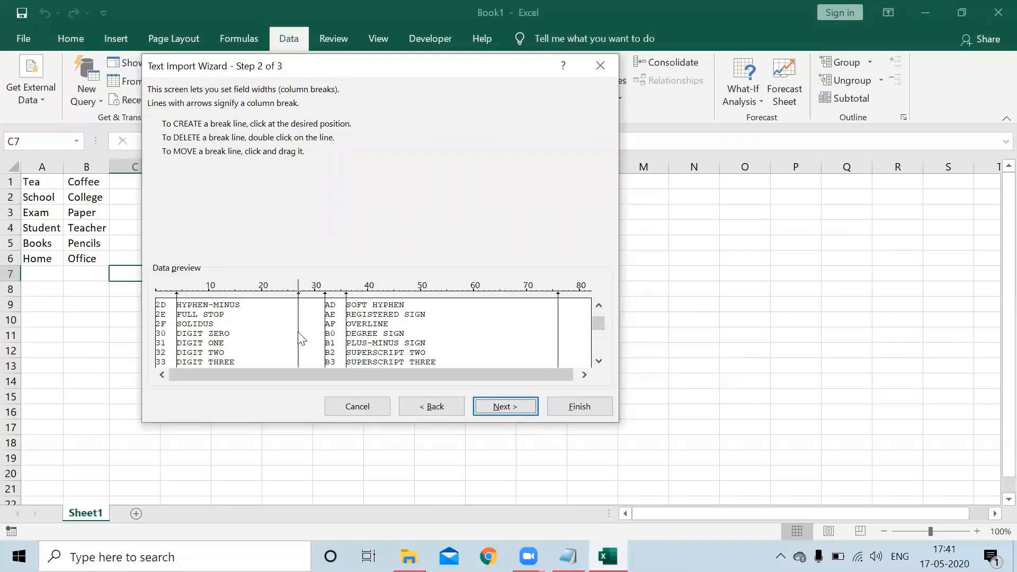
double_click(298, 332)
left_click(320, 334)
left_click(508, 405)
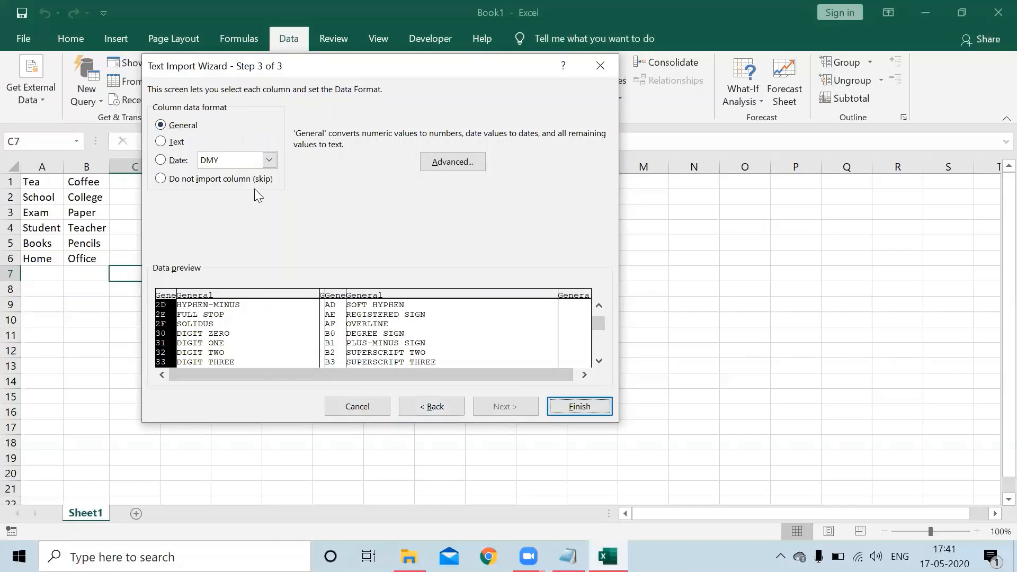
- Finish the import with the General column format and place the data in a new worksheet
left_click(581, 406)
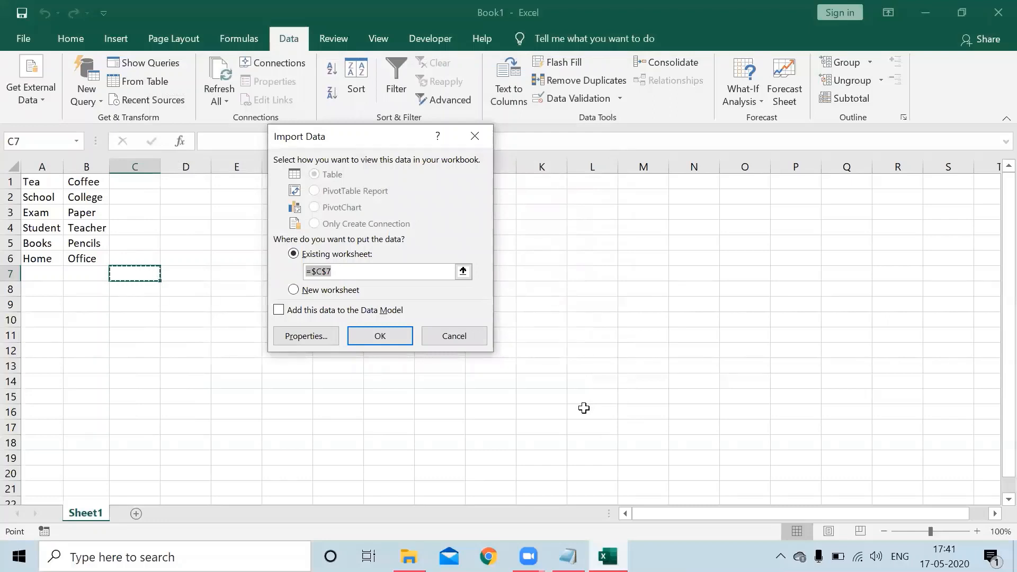
left_click(312, 291)
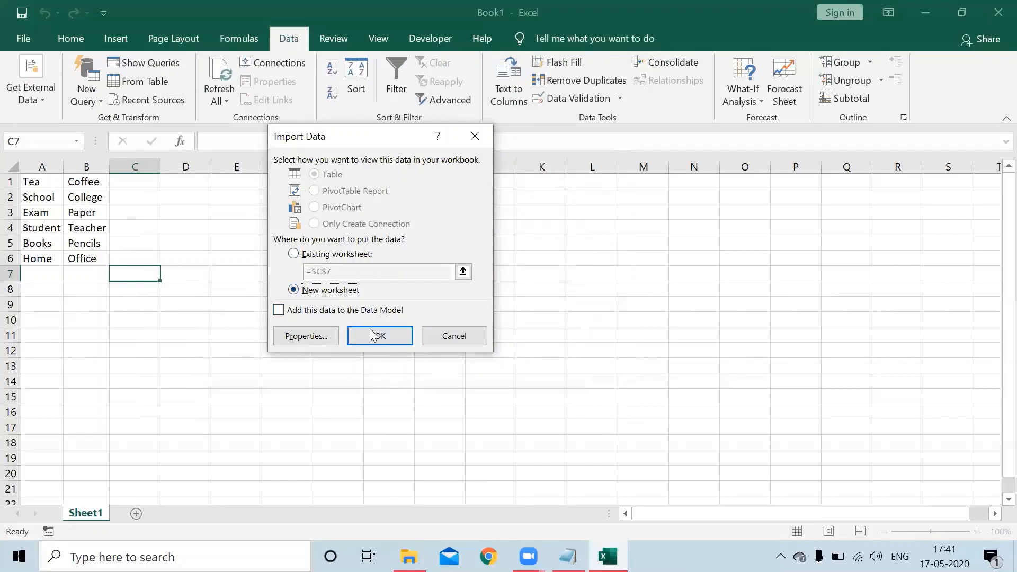
left_click(386, 339)
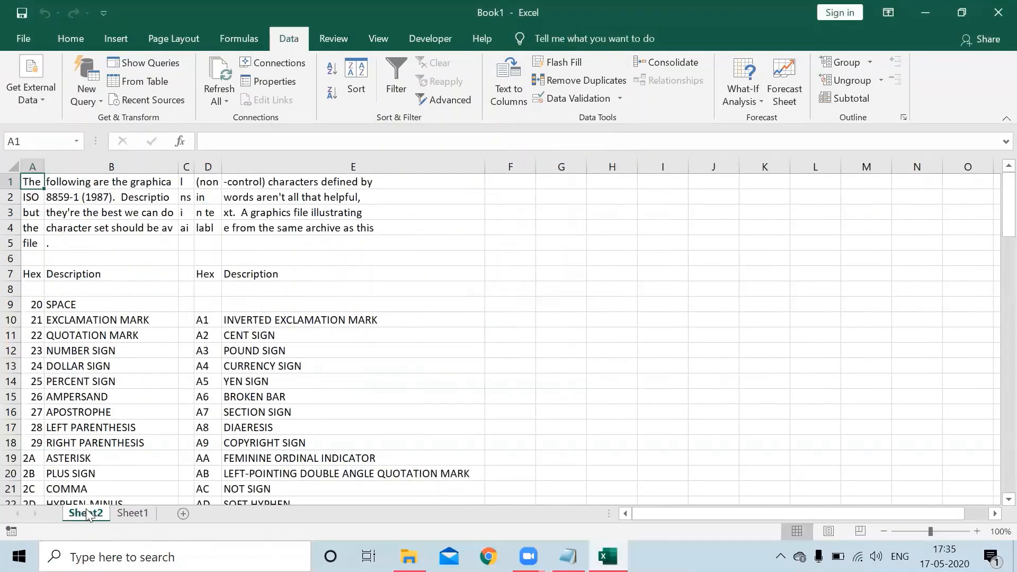
- Examine the imported character table on the new sheet down to its last rows
scroll(226, 454, "down", 8)
scroll(228, 457, "down", 20)
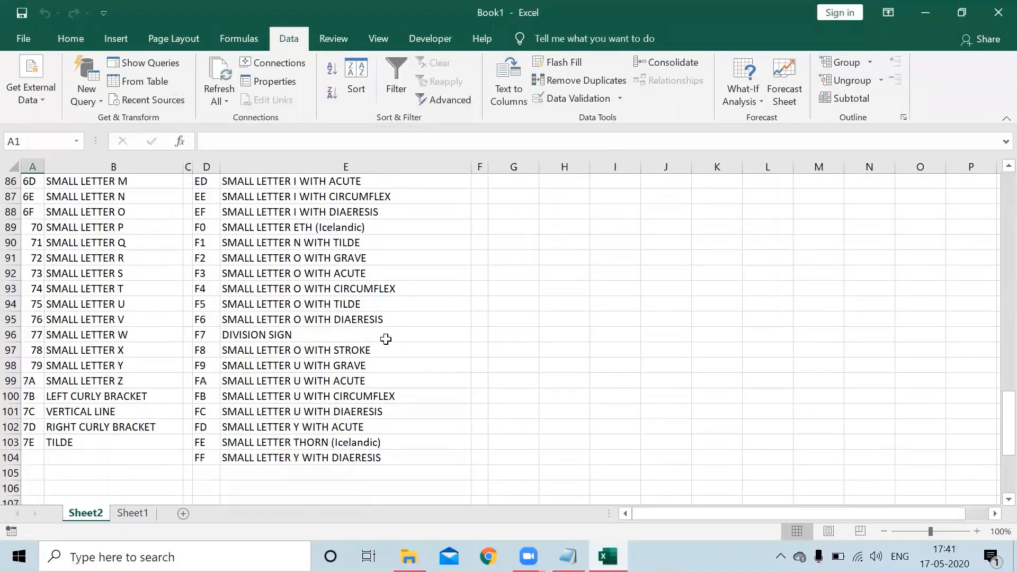
scroll(385, 339, "up", 2)
scroll(385, 339, "down", 2)
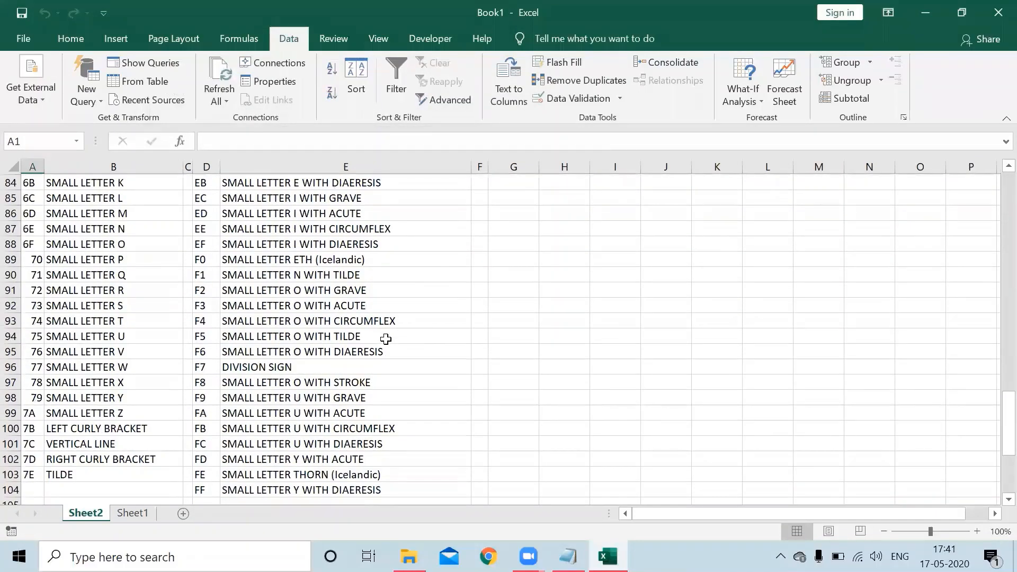
scroll(385, 339, "up", 4)
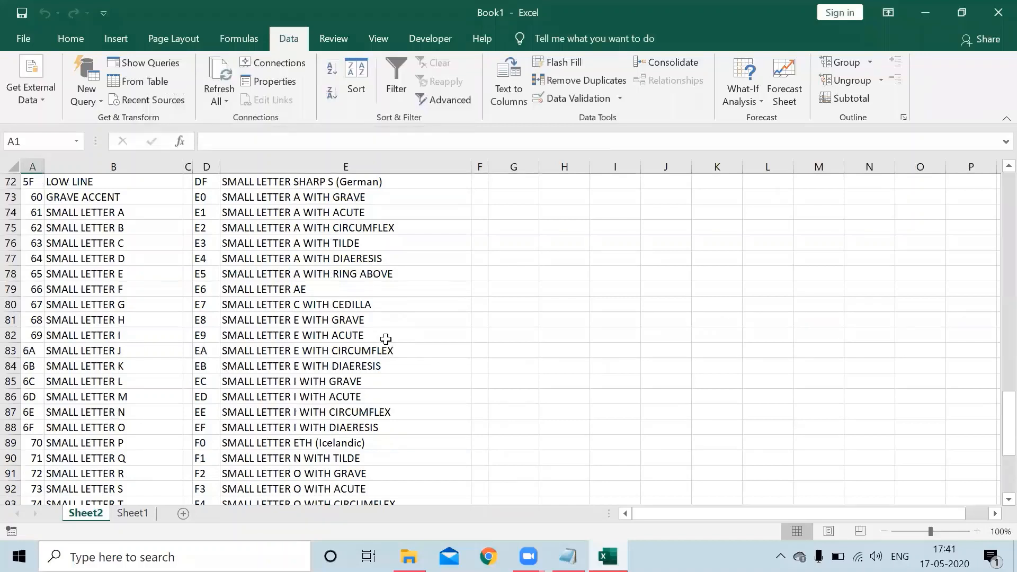